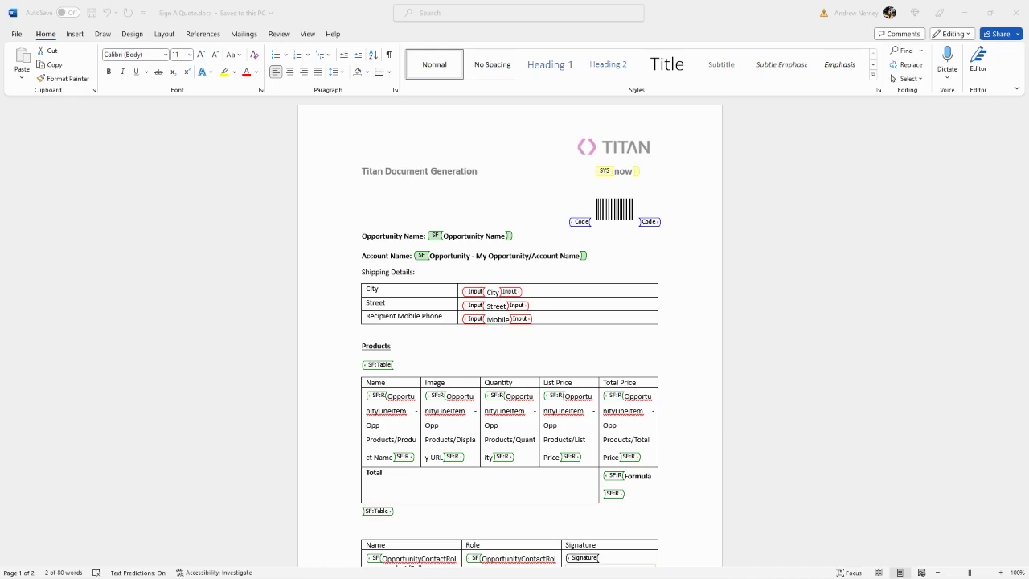
- Search the Office add-ins store for 'formtitan' and add the FormTitan - Salesforce composer, accepting its terms
click(74, 34)
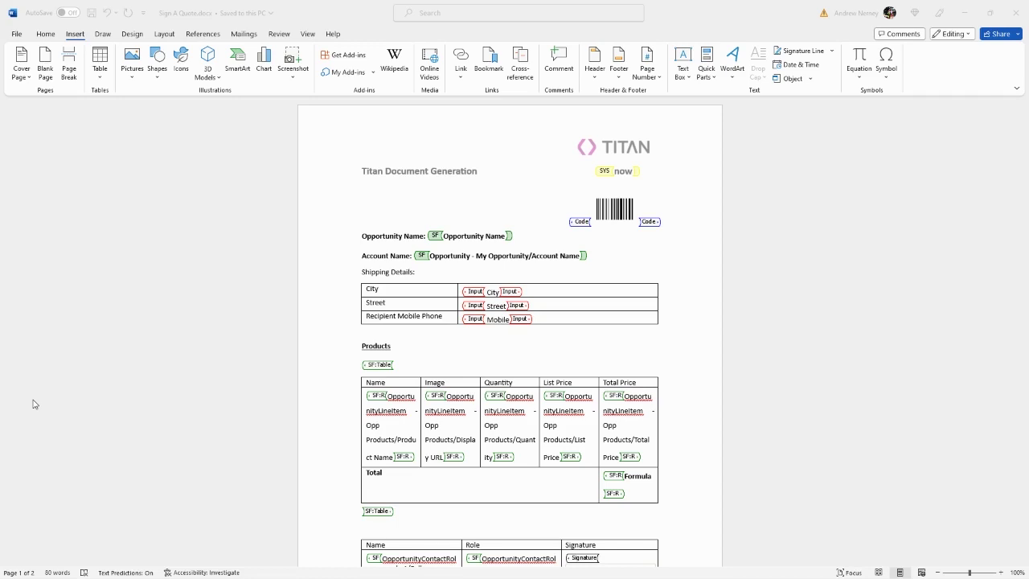
click(80, 39)
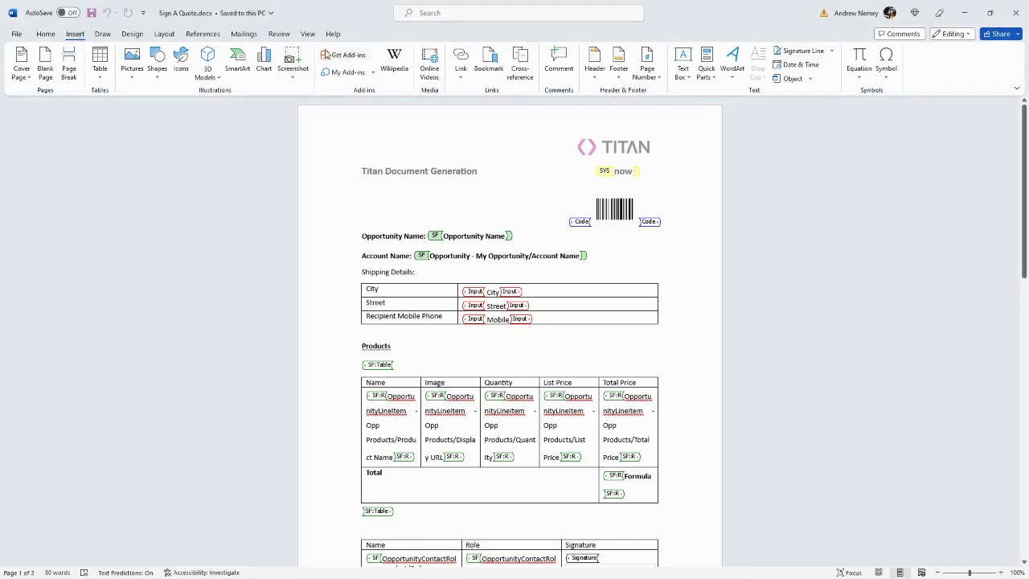
click(333, 56)
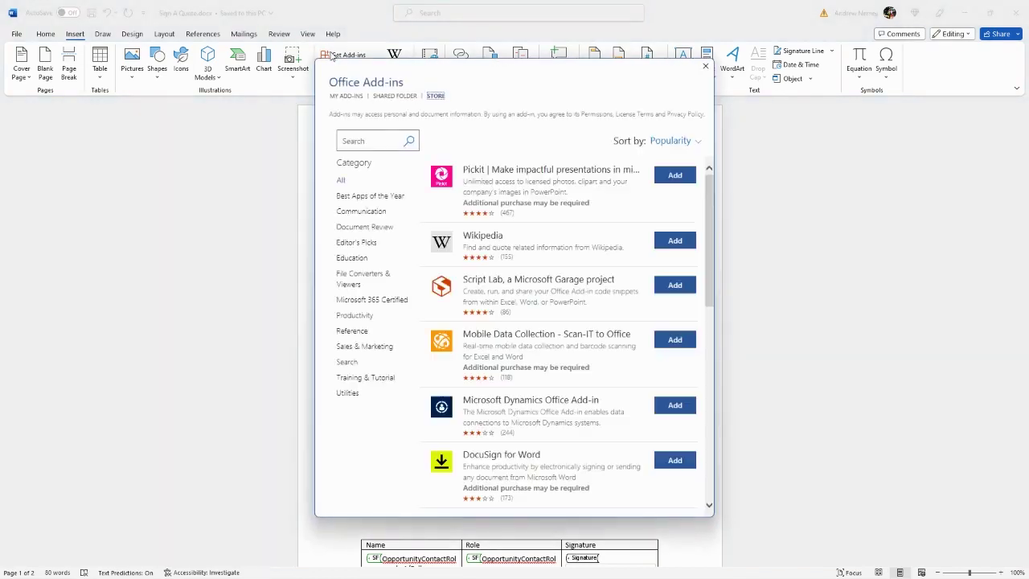
text(formtitan)
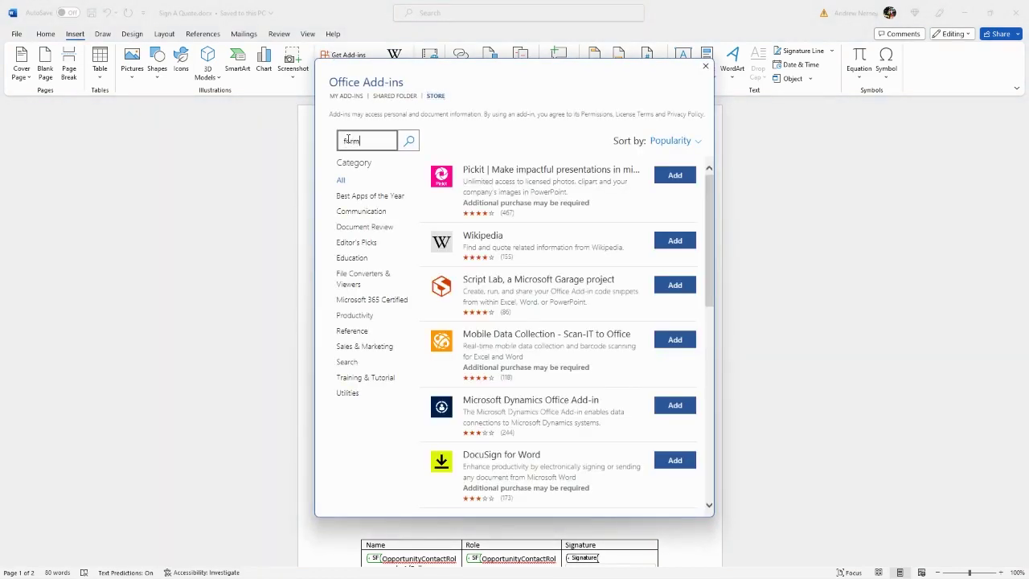
key(Return)
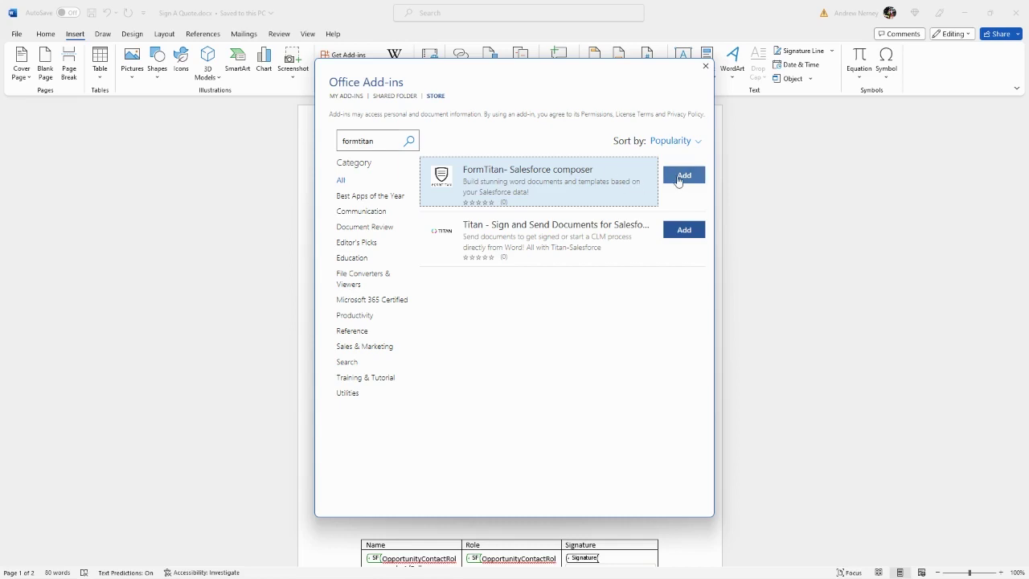
click(679, 180)
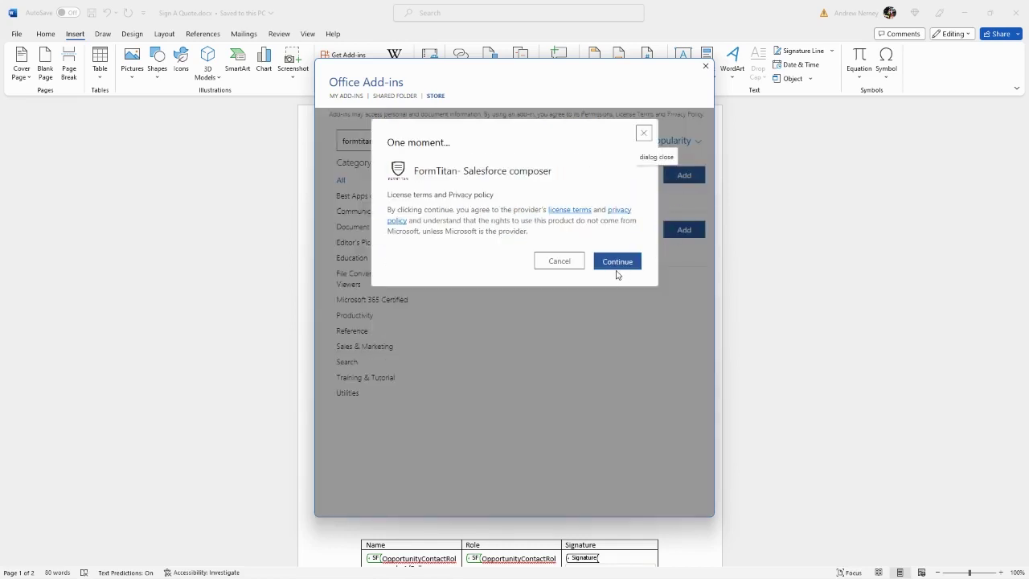
click(617, 263)
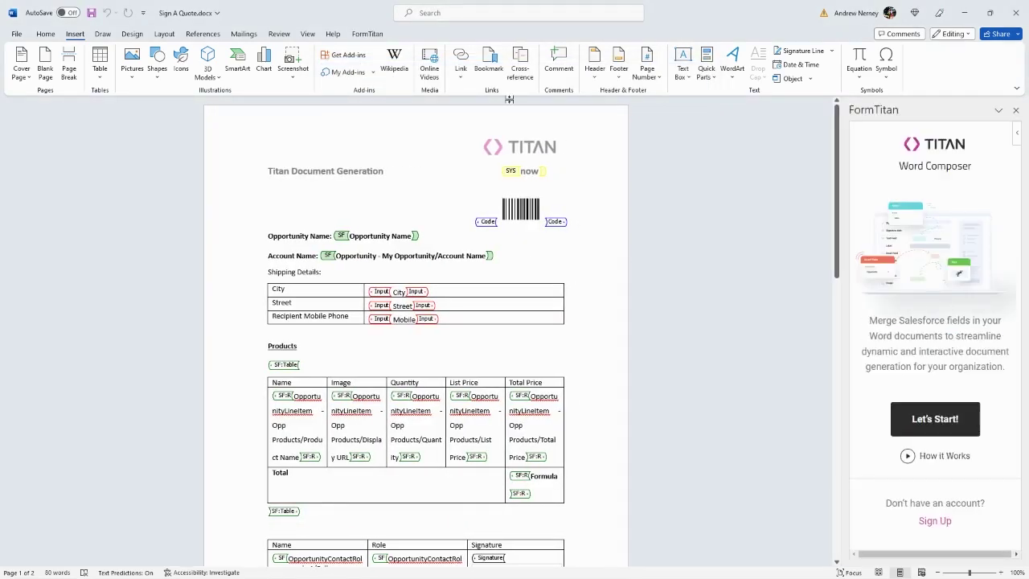
- Open the FormTitan composer pane from the FormTitan tab and begin with Let's Start!
click(368, 34)
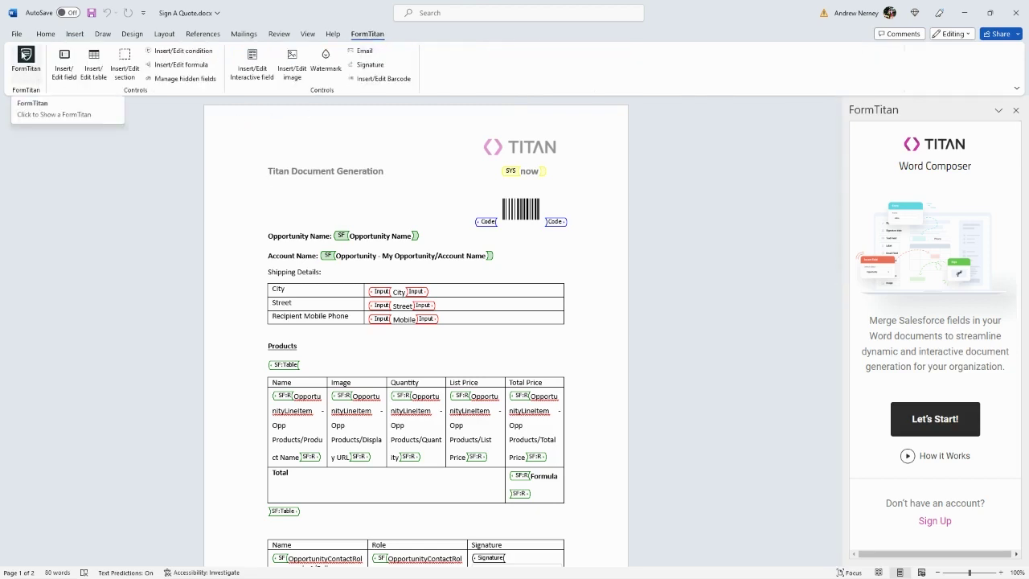
click(24, 54)
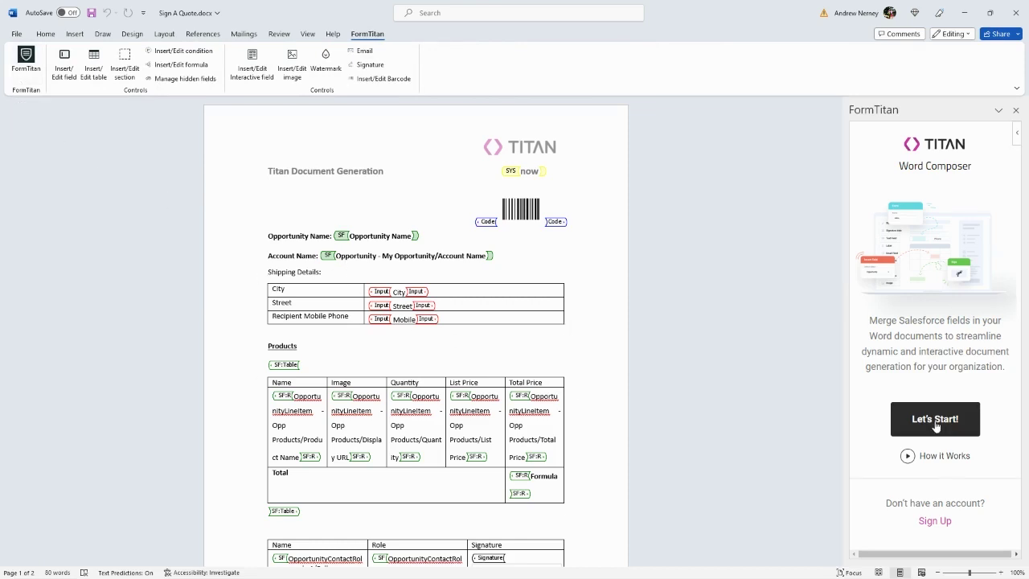
click(936, 424)
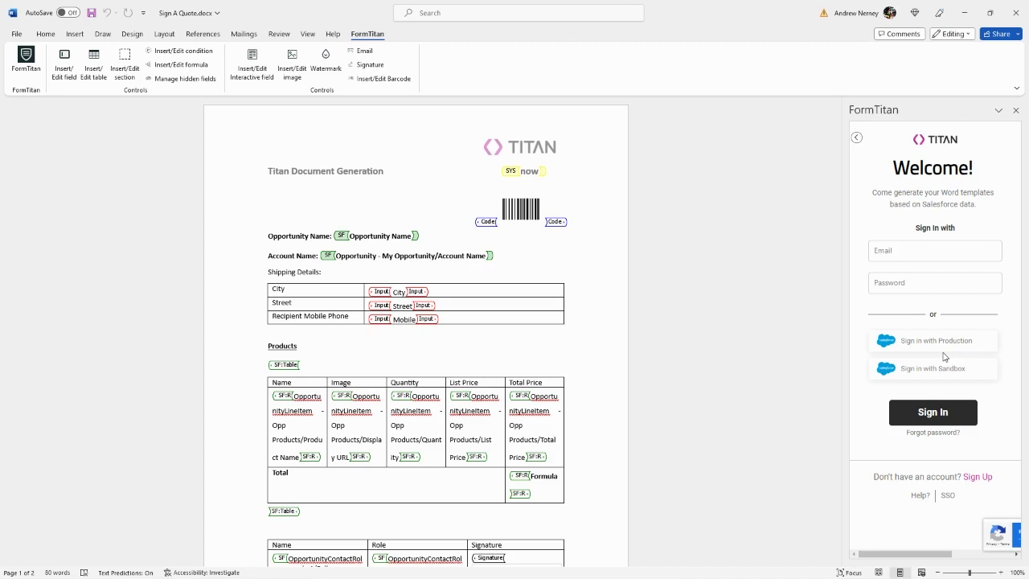
- Sign in with the account e-mail and password, choose the Salesforce environment, then minimise Word
click(907, 251)
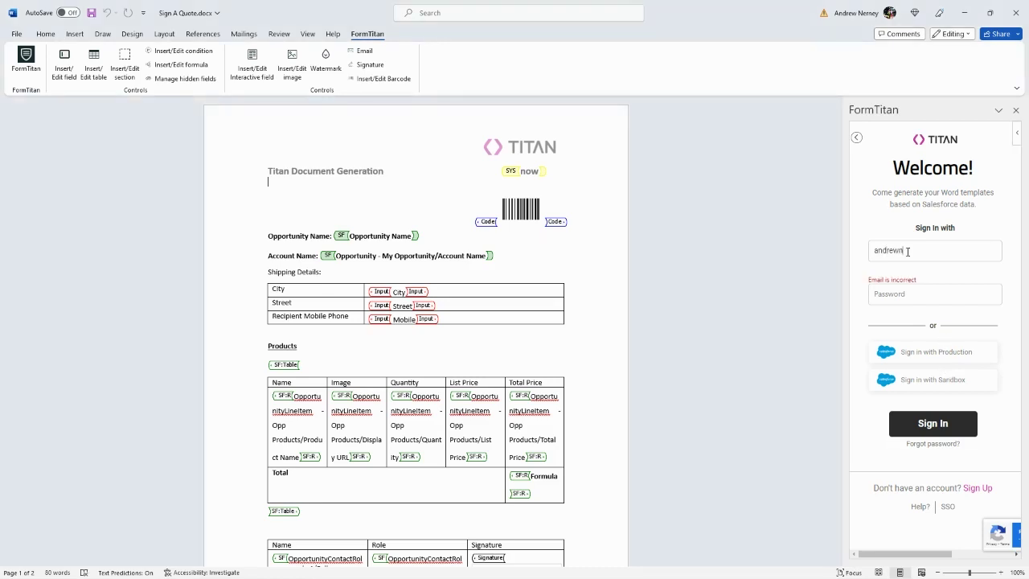
key(Tab)
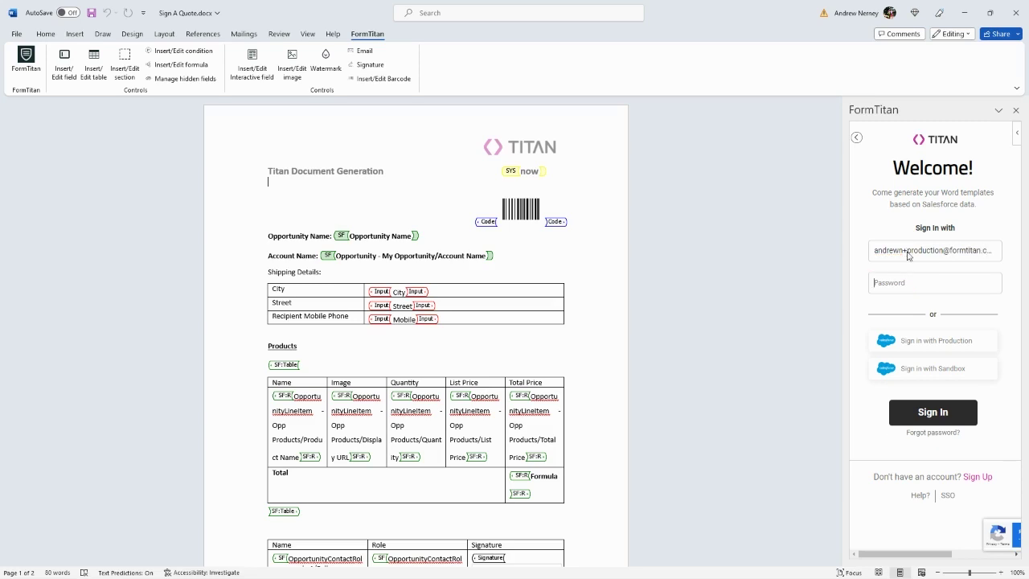
key(ctrl+v)
click(926, 418)
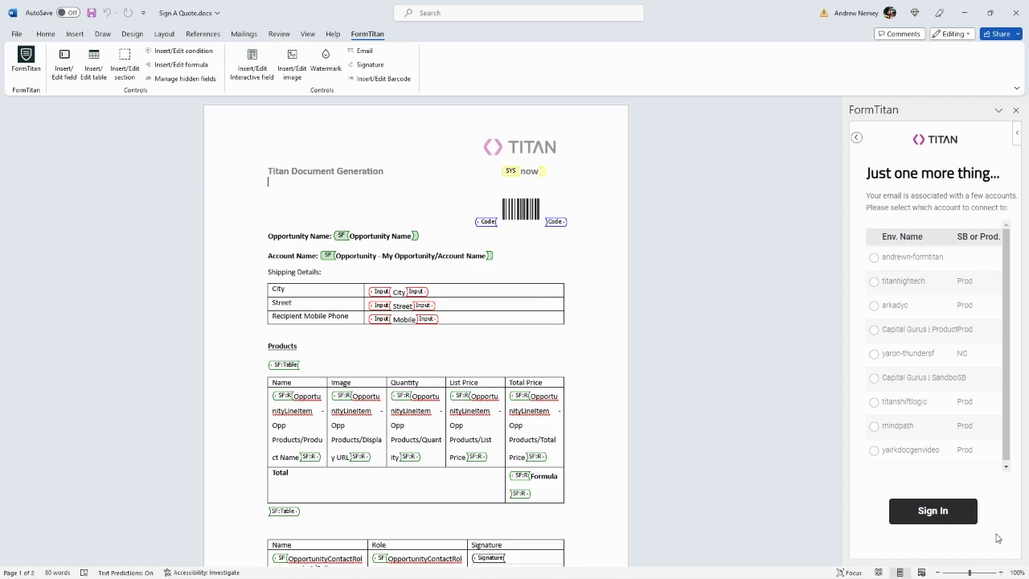
click(894, 459)
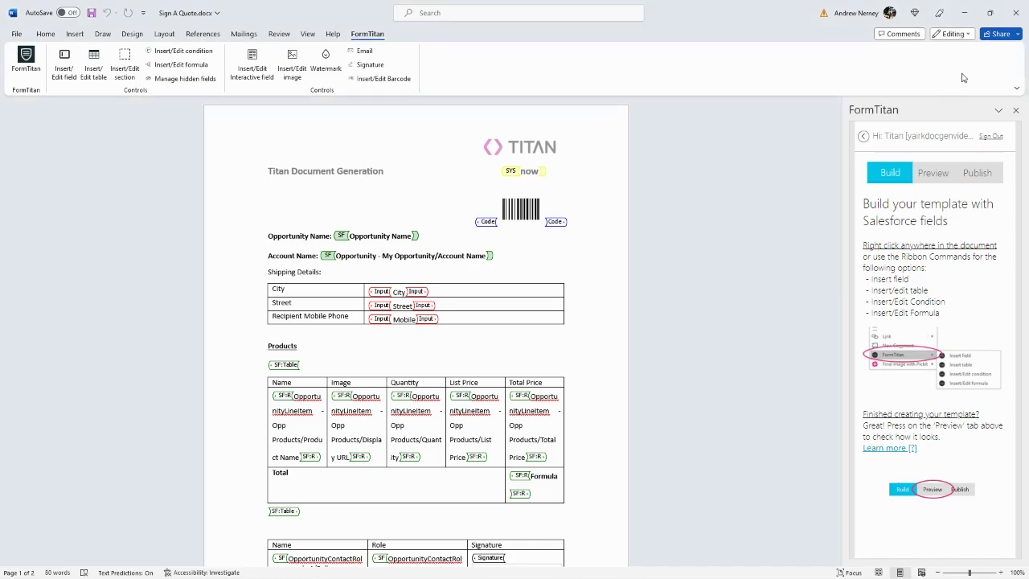
click(964, 13)
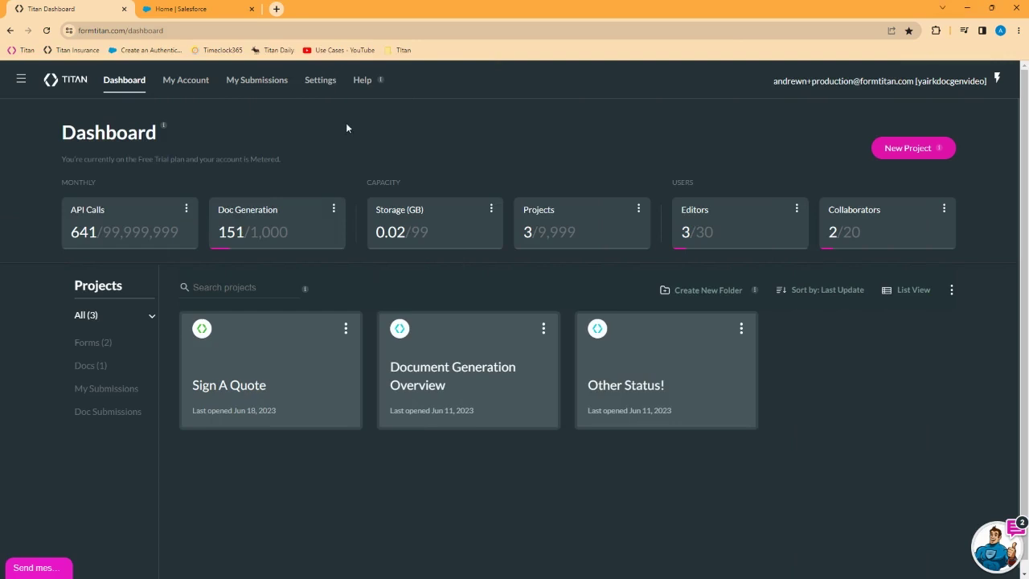
- Open Titan Settings on the Document Generation tab to see API access and site URLs
click(320, 81)
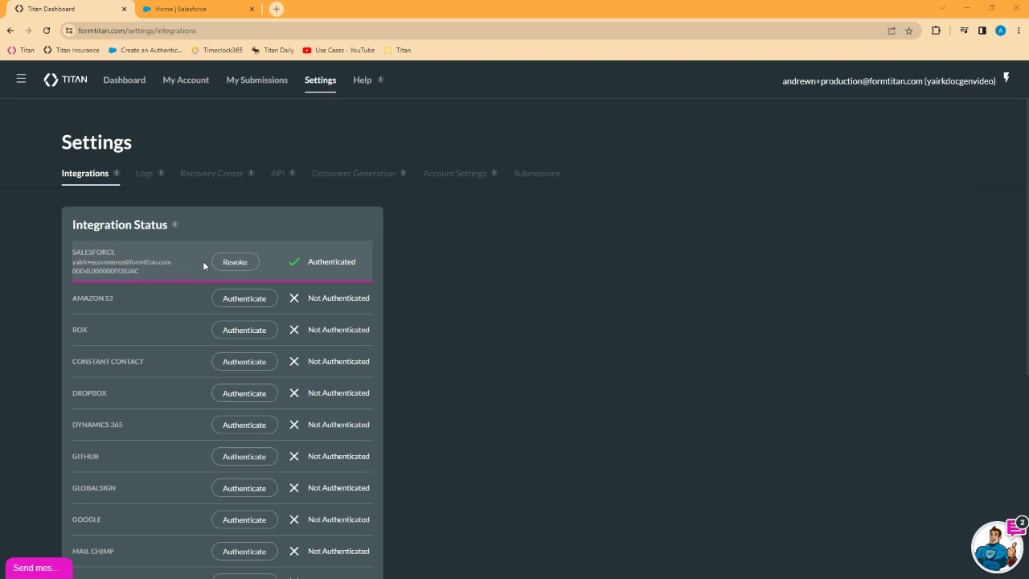
click(371, 176)
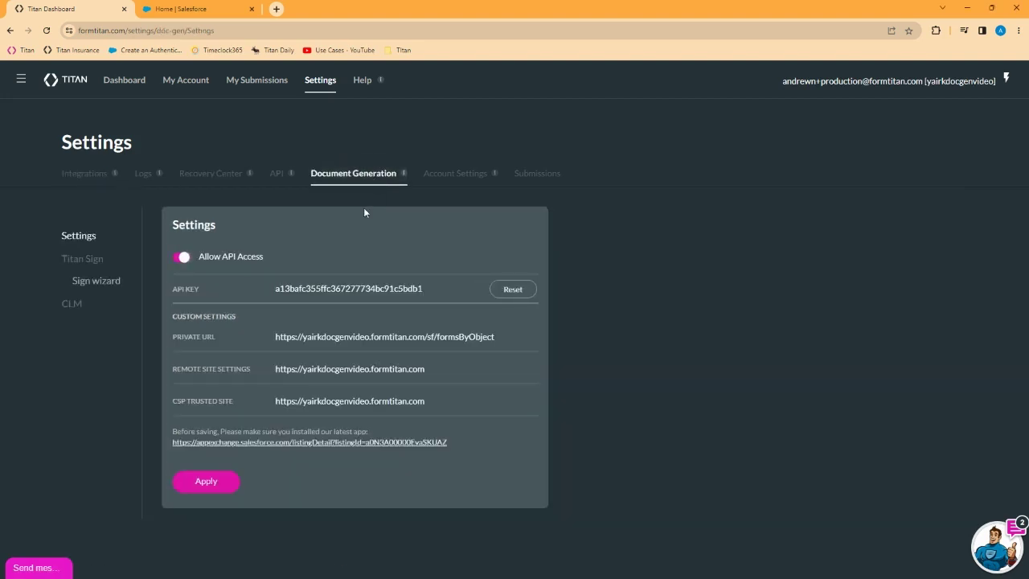
- Open the latest Titan app on AppExchange and log in to Trailblazer through a Google account
click(321, 447)
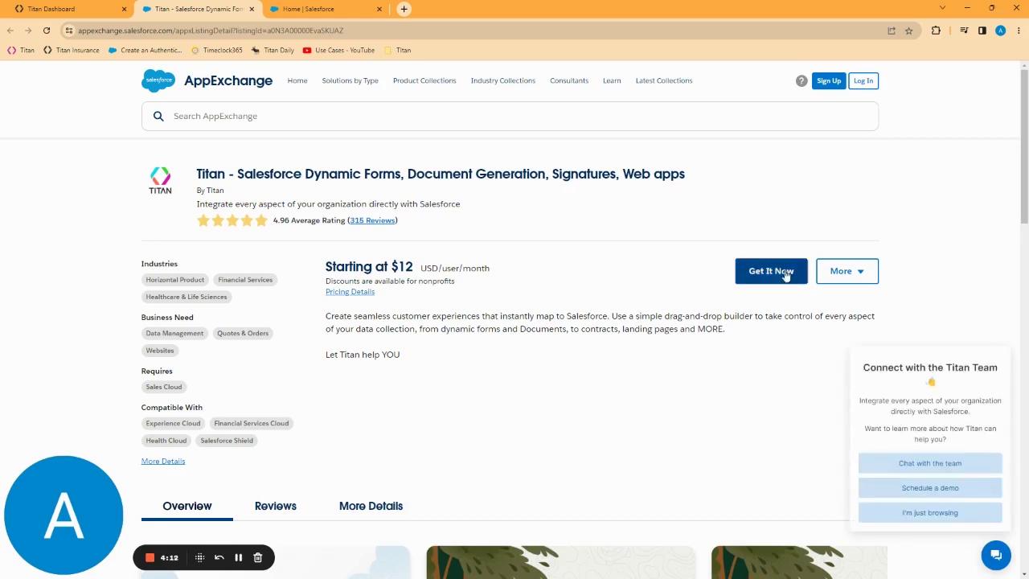
click(770, 273)
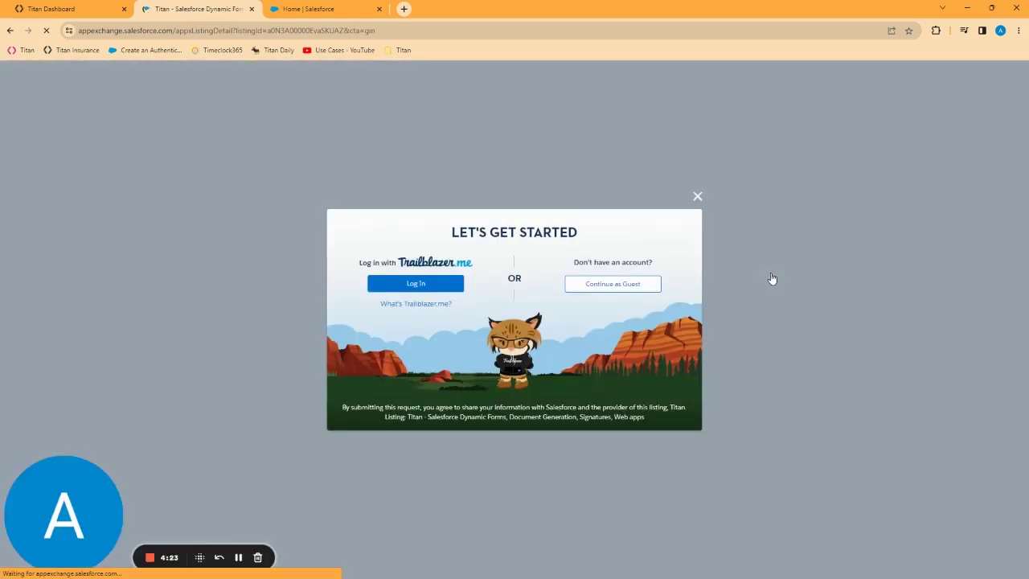
click(413, 285)
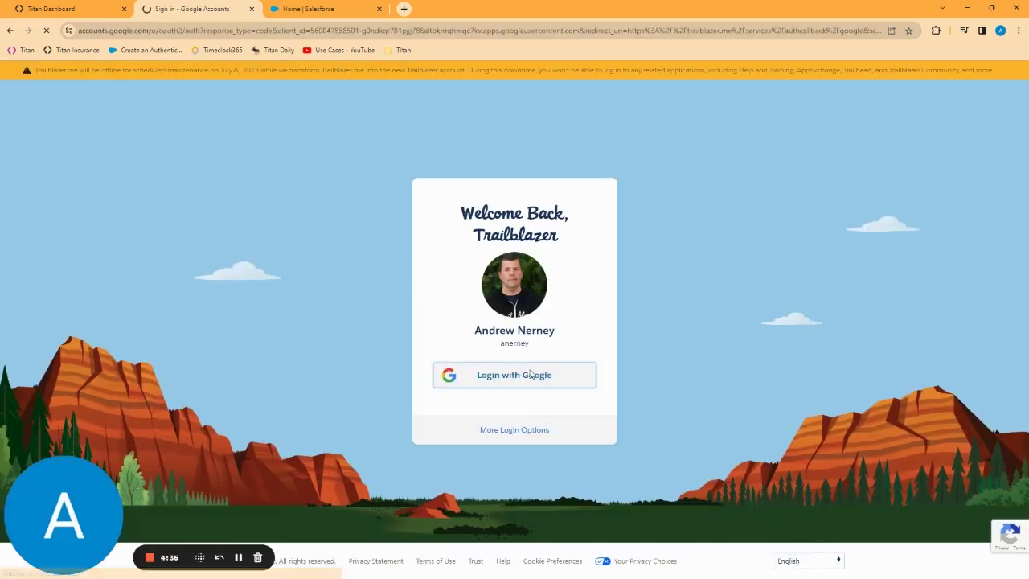
click(530, 374)
click(486, 323)
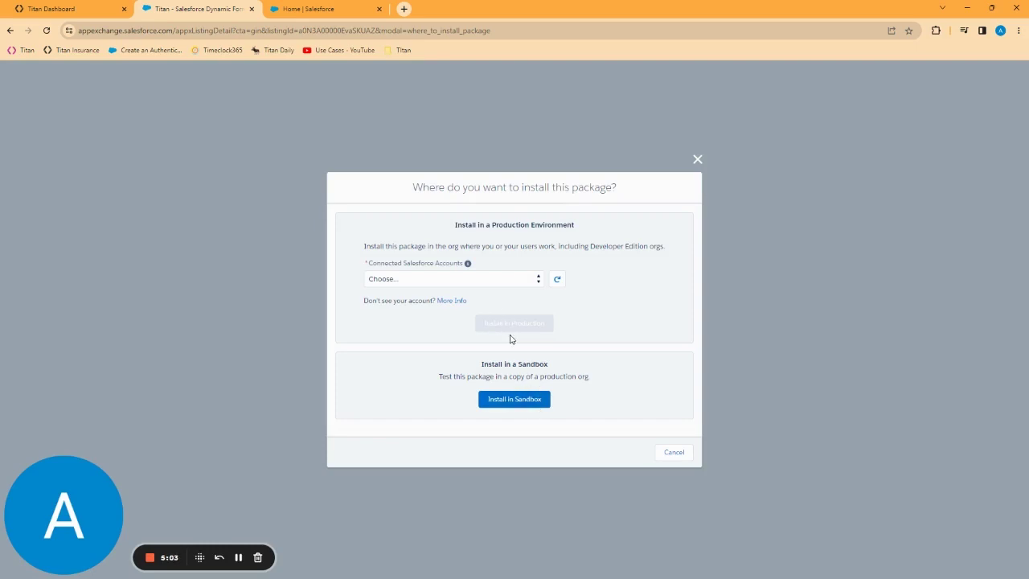
- Install FormTitan 1.47 into the production org, agreeing to terms and logging in with the org's username and password
click(511, 281)
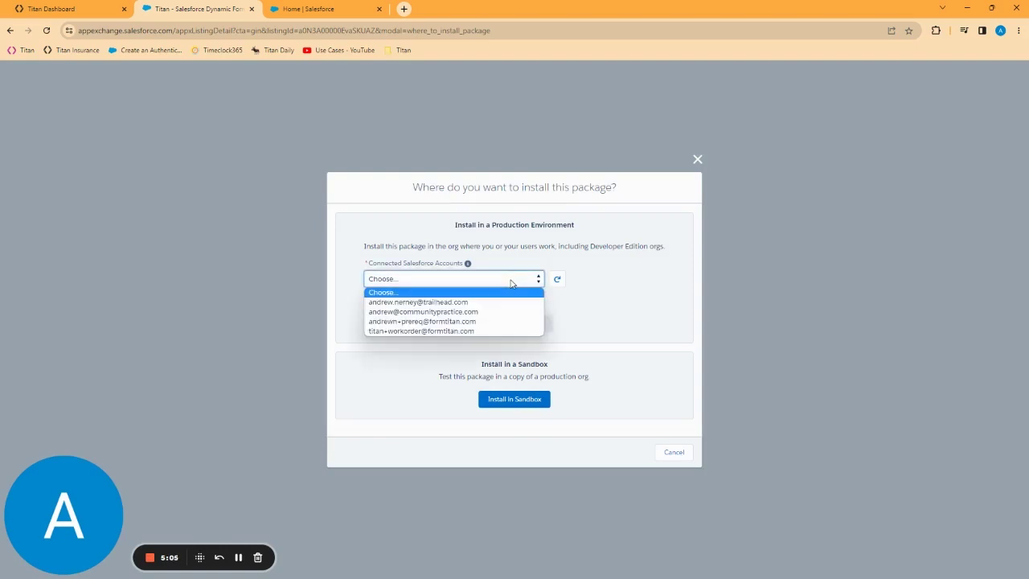
click(454, 321)
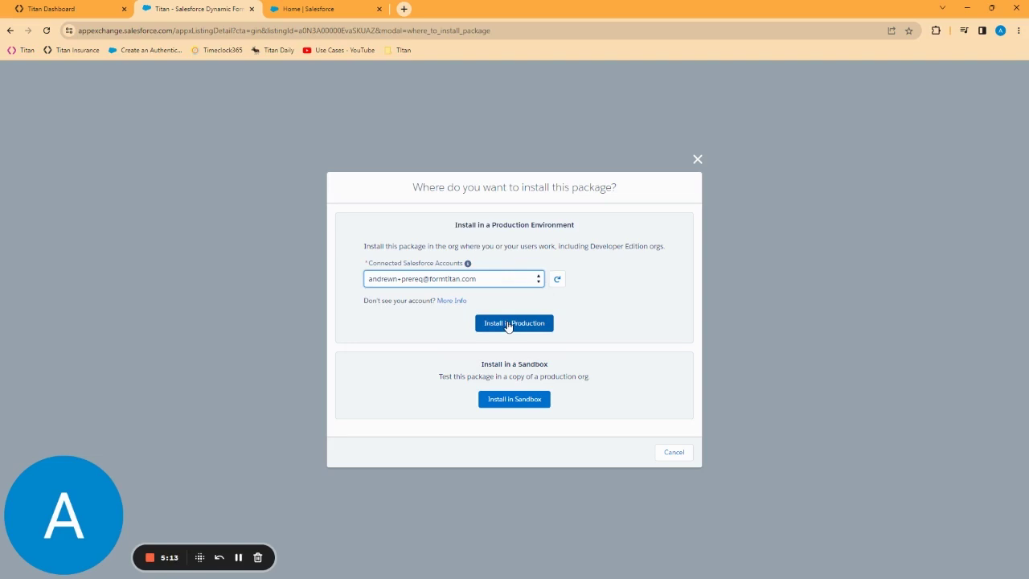
click(508, 324)
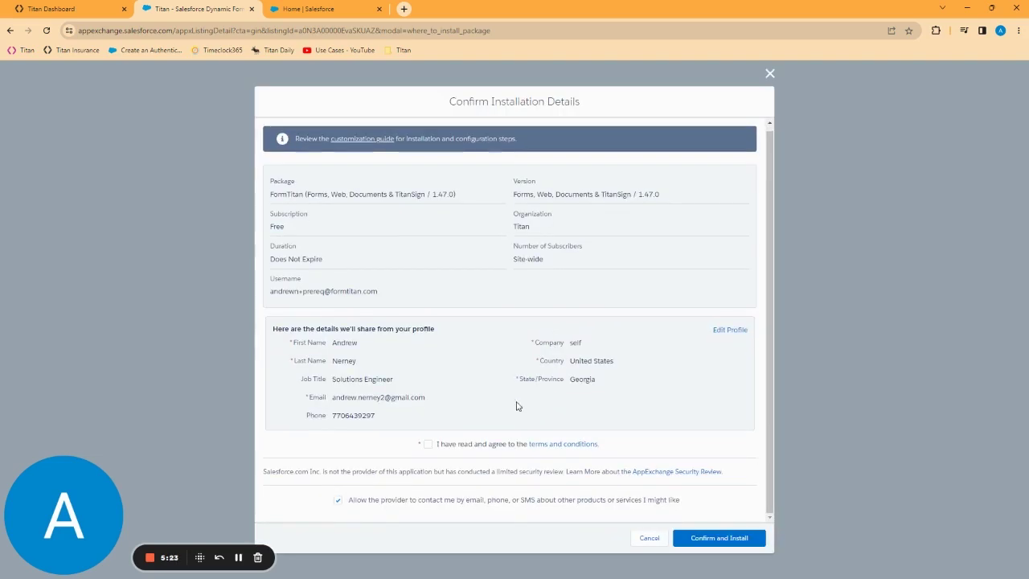
click(428, 446)
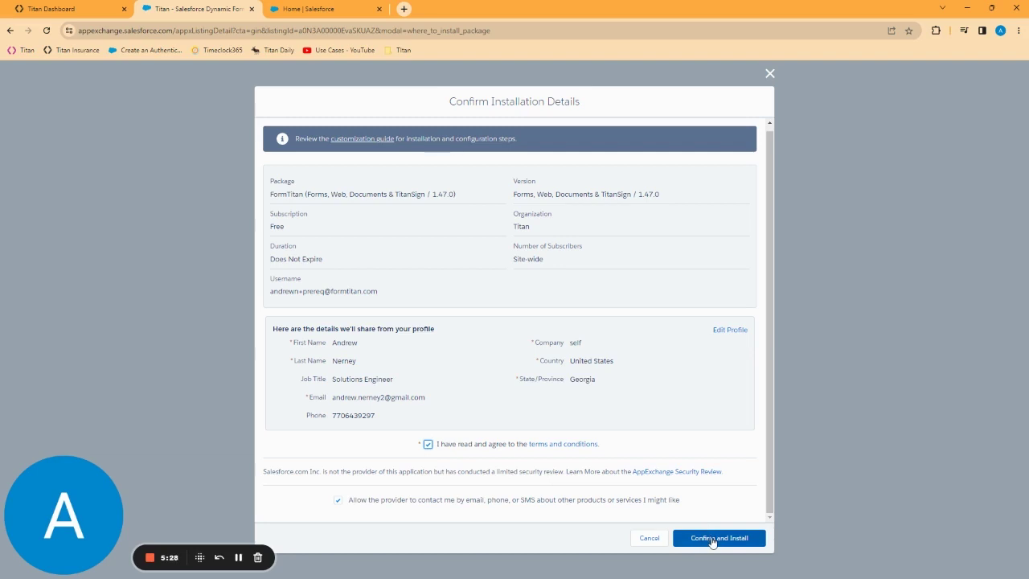
click(711, 539)
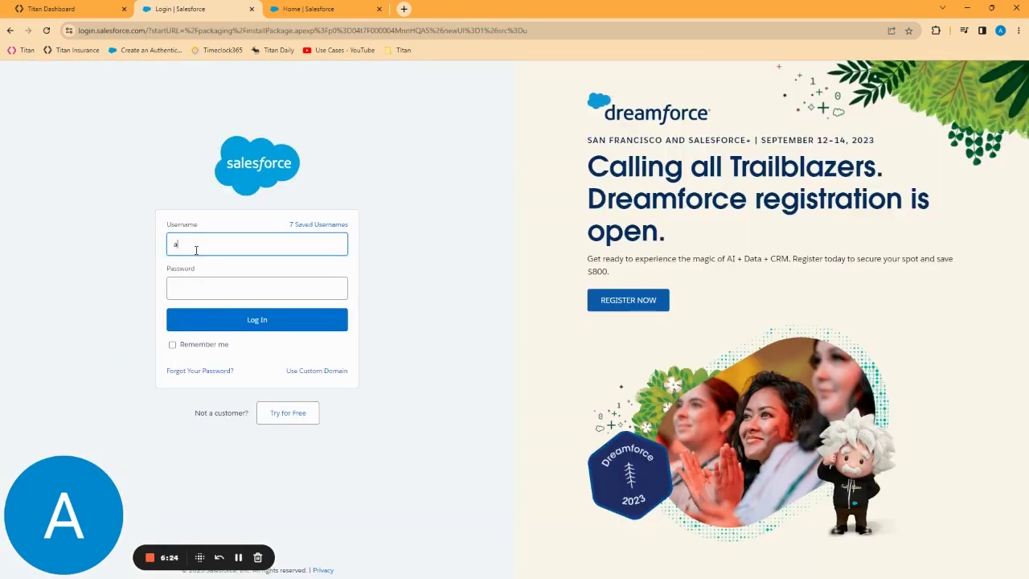
key(Tab)
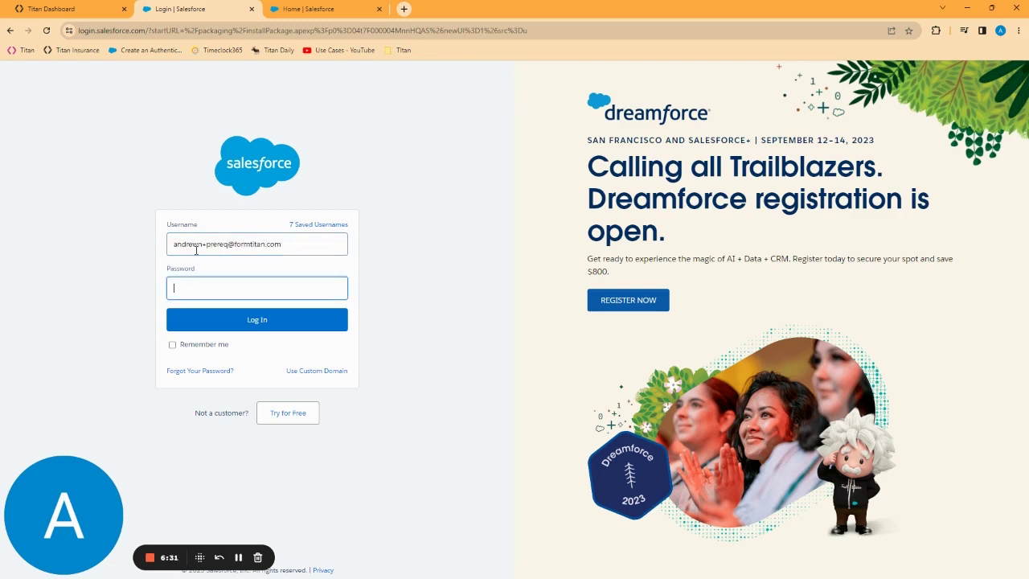
text(************)
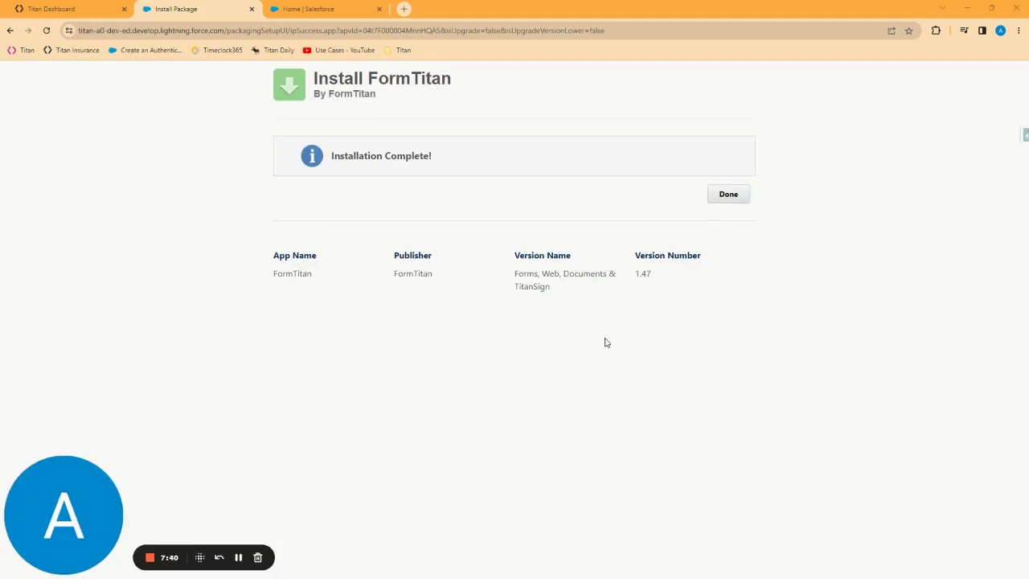
click(722, 193)
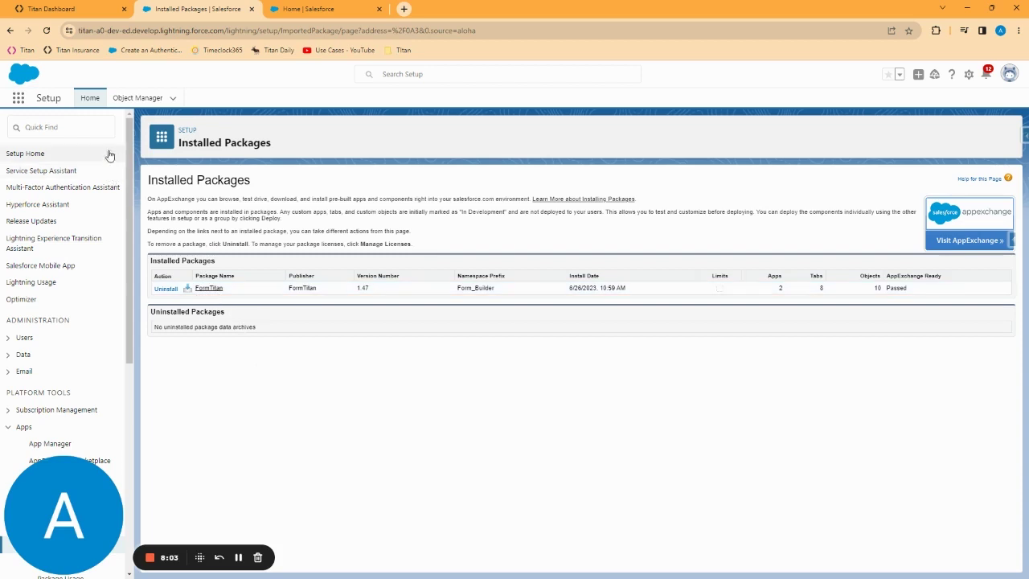
- Find 'permission' in Quick Find, open Permission Sets, and go to page 2 of the list
click(74, 122)
text(permission)
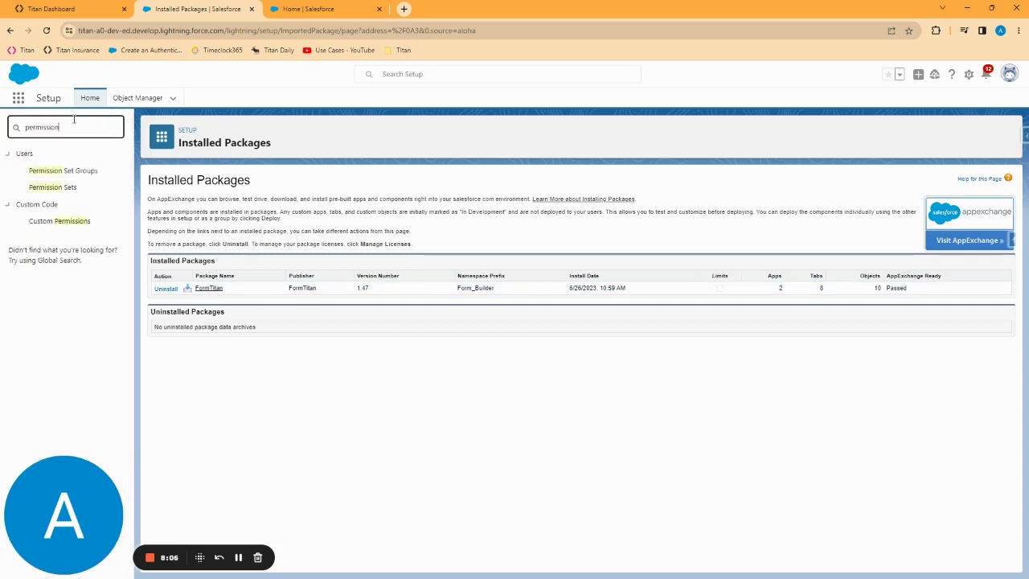
click(59, 190)
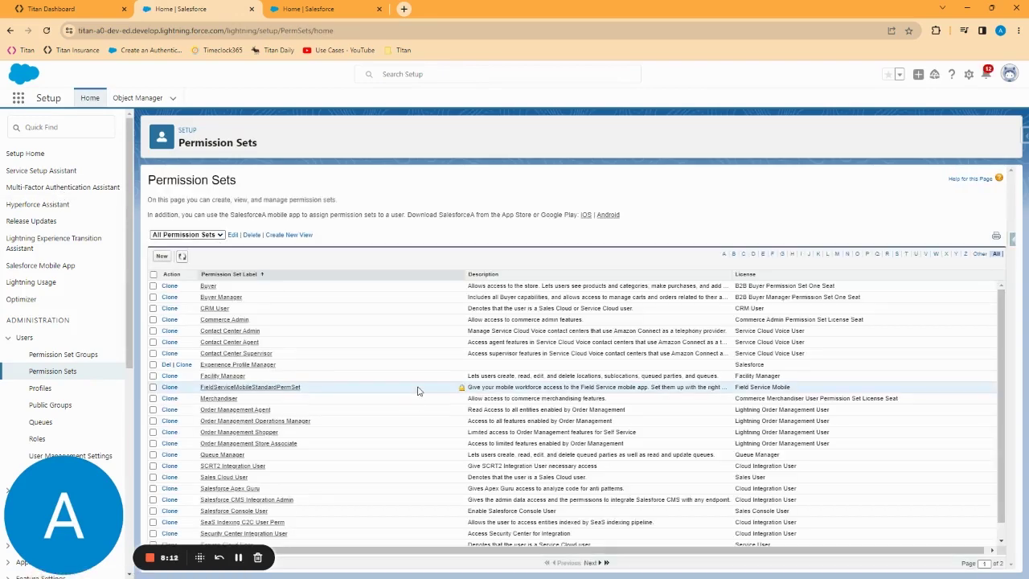
scroll(522, 499, down, 1)
click(593, 563)
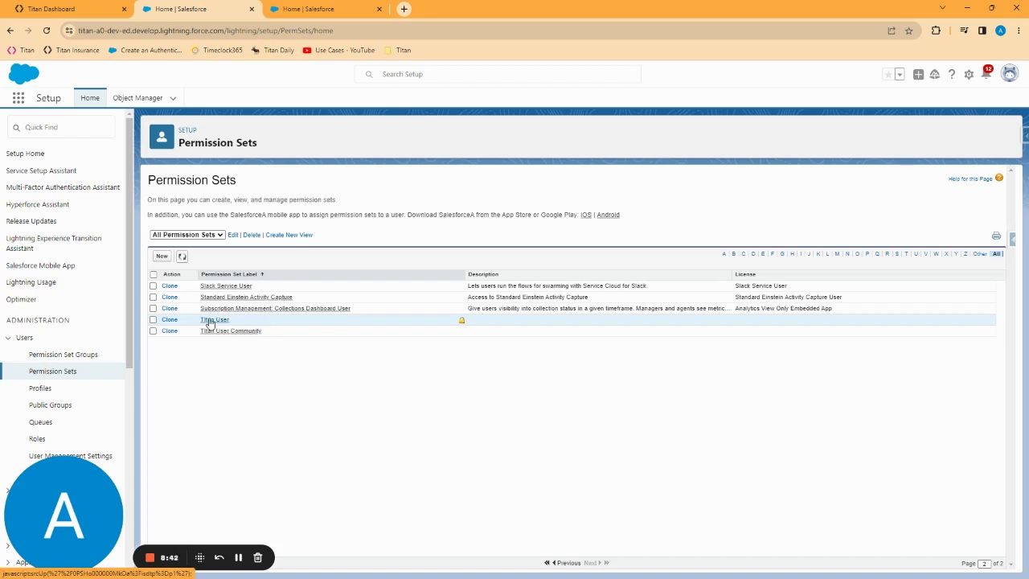
- Assign the Titan User permission set to the System Administrator user with no expiration date
click(210, 320)
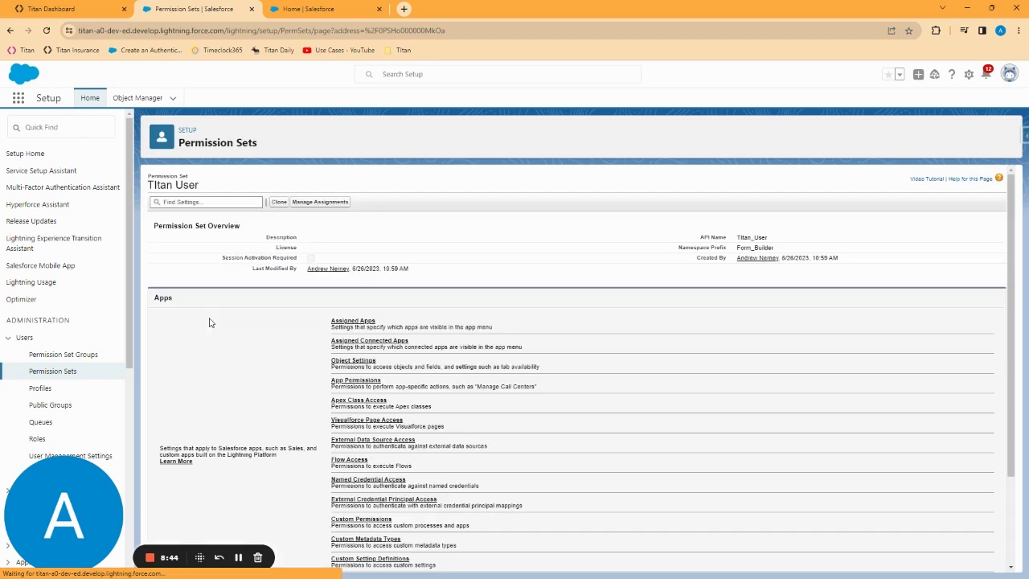
click(319, 202)
click(984, 183)
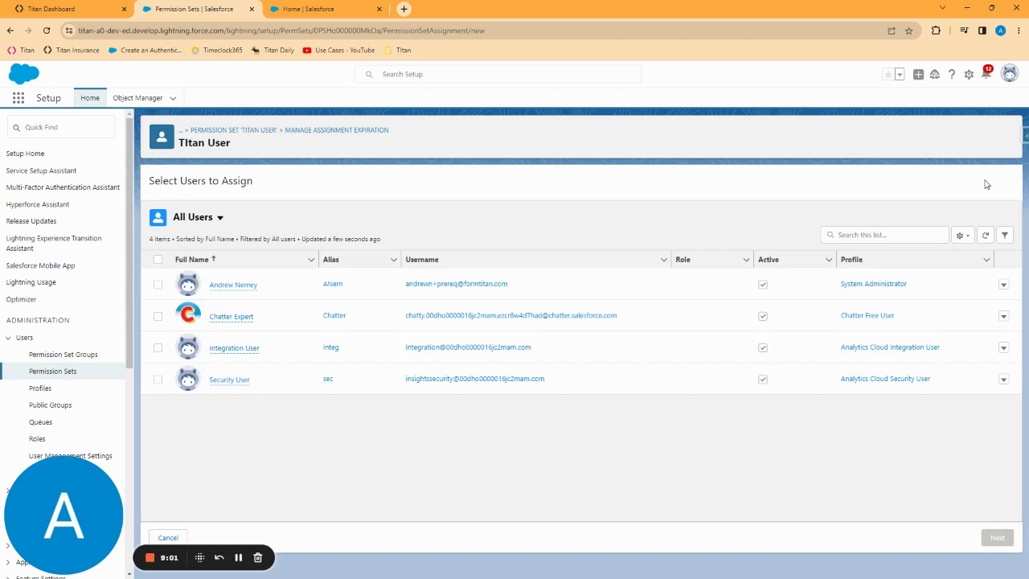
click(157, 286)
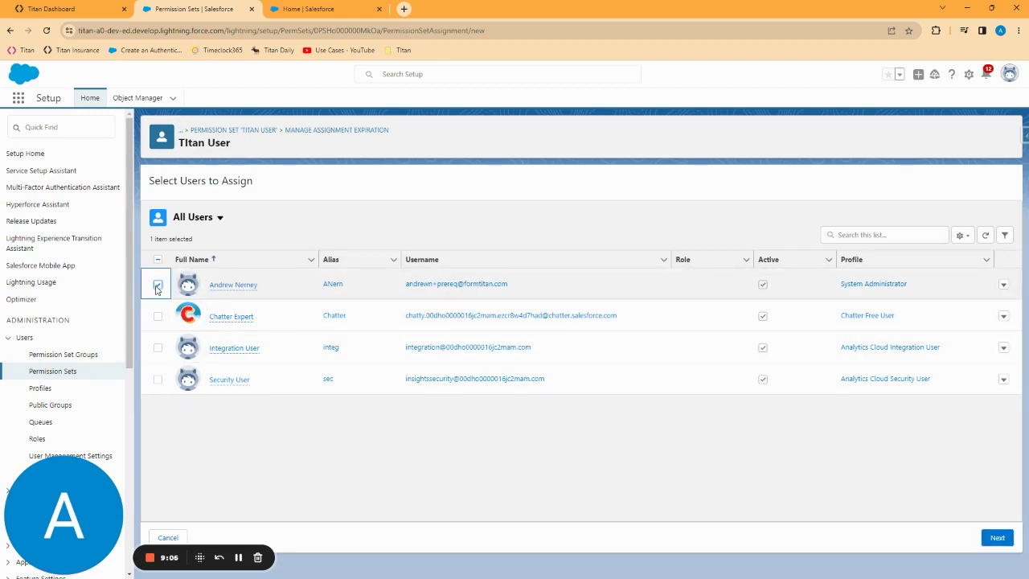
click(998, 537)
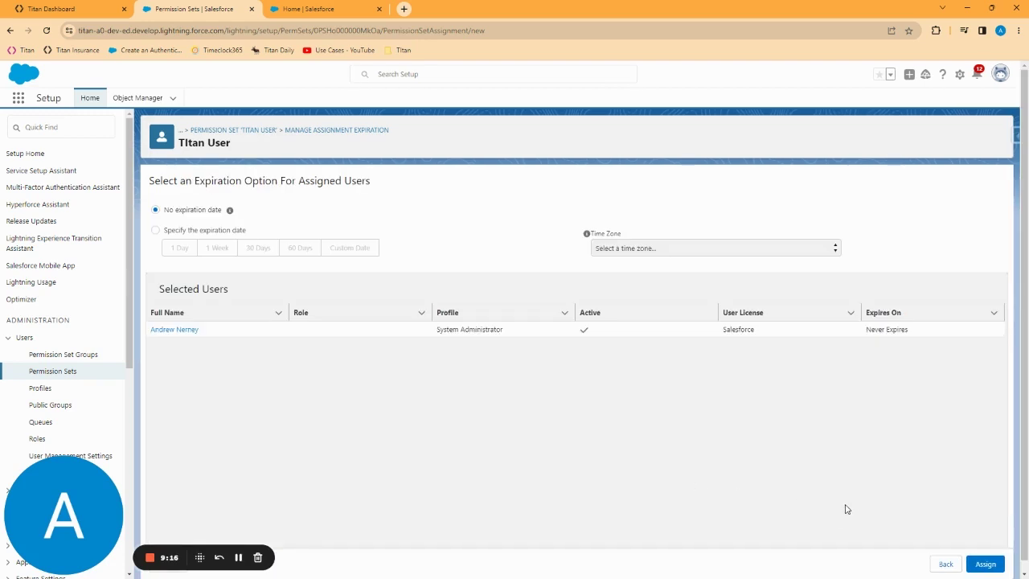
click(989, 564)
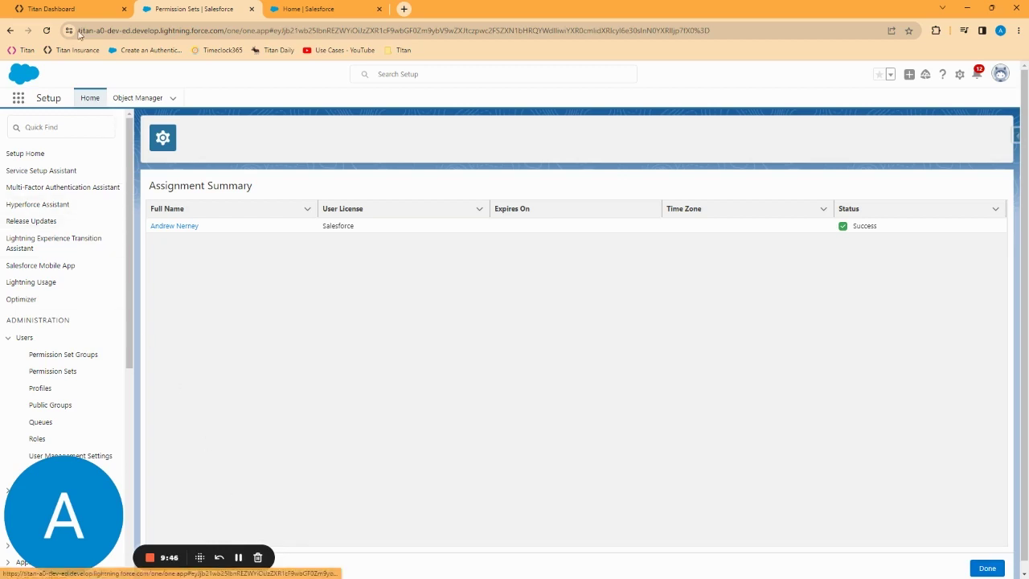
- On the Titan dashboard, check API access, then apply the Document Generation settings
click(63, 8)
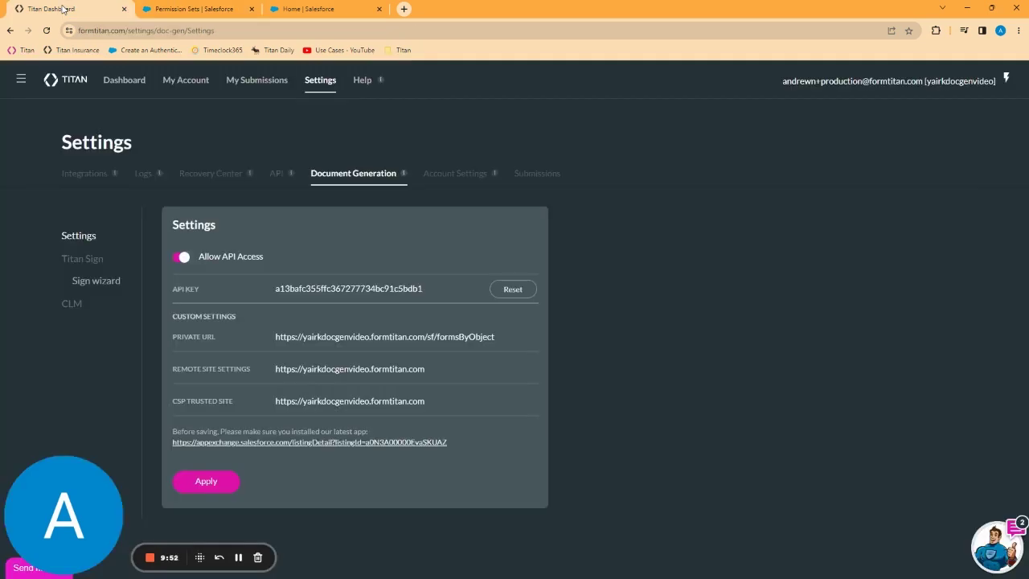
click(278, 181)
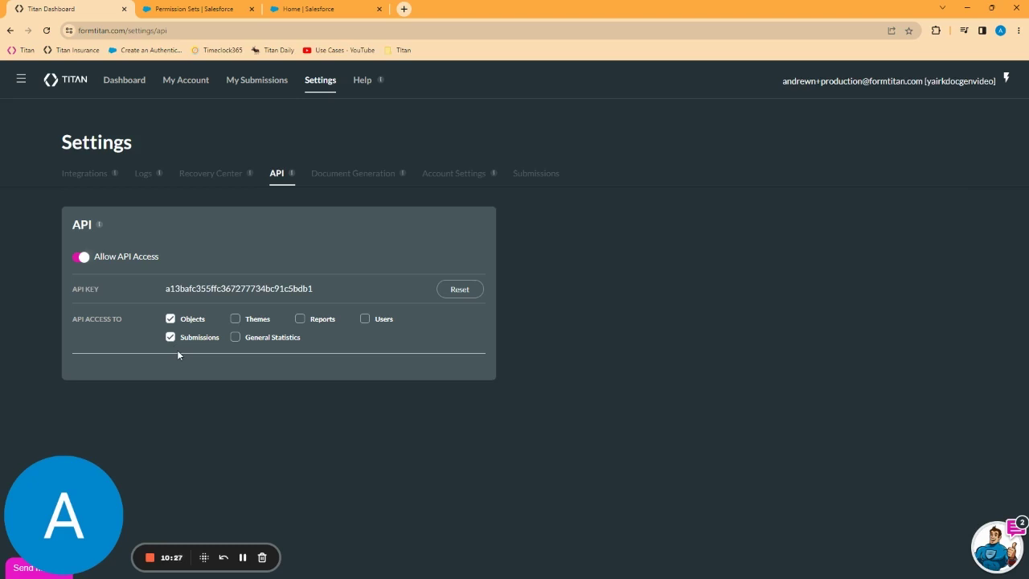
click(357, 175)
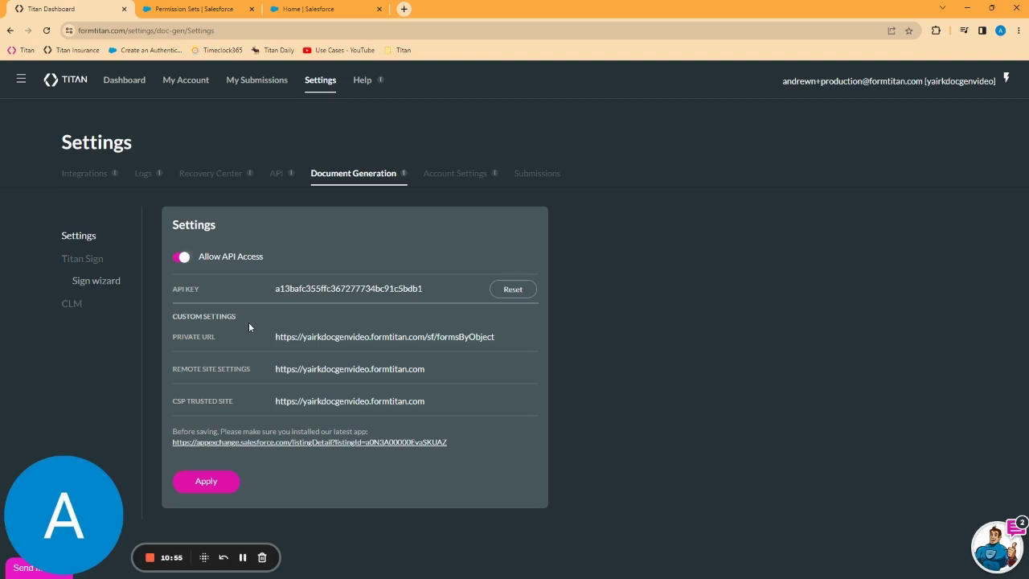
click(202, 485)
- From My Account's Users tab, start assigning new collaborators in the Collaborators panel
click(180, 84)
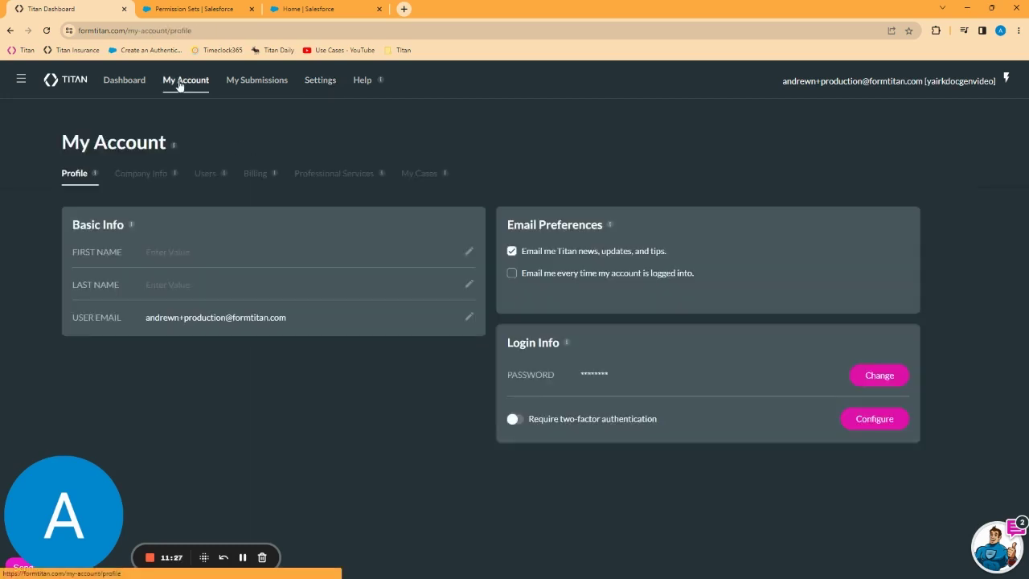
click(208, 178)
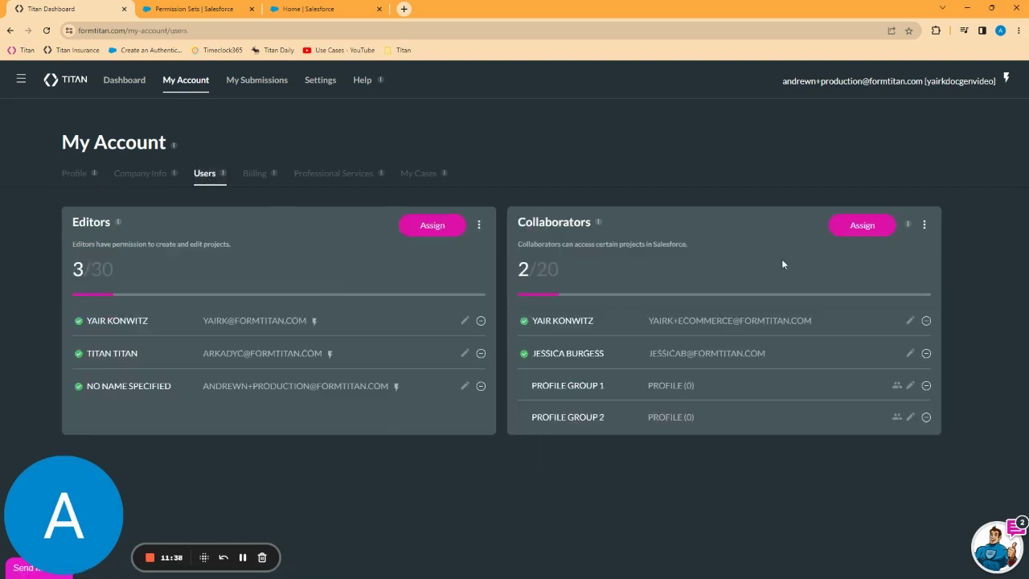
click(854, 233)
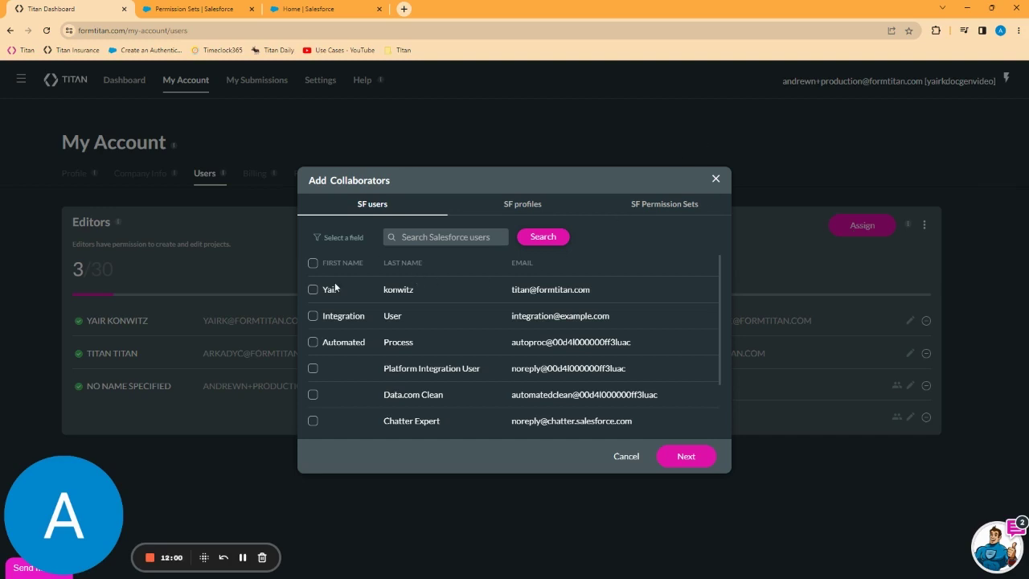
- Under SF profiles, select System Administrator and continue to project permissions
click(516, 208)
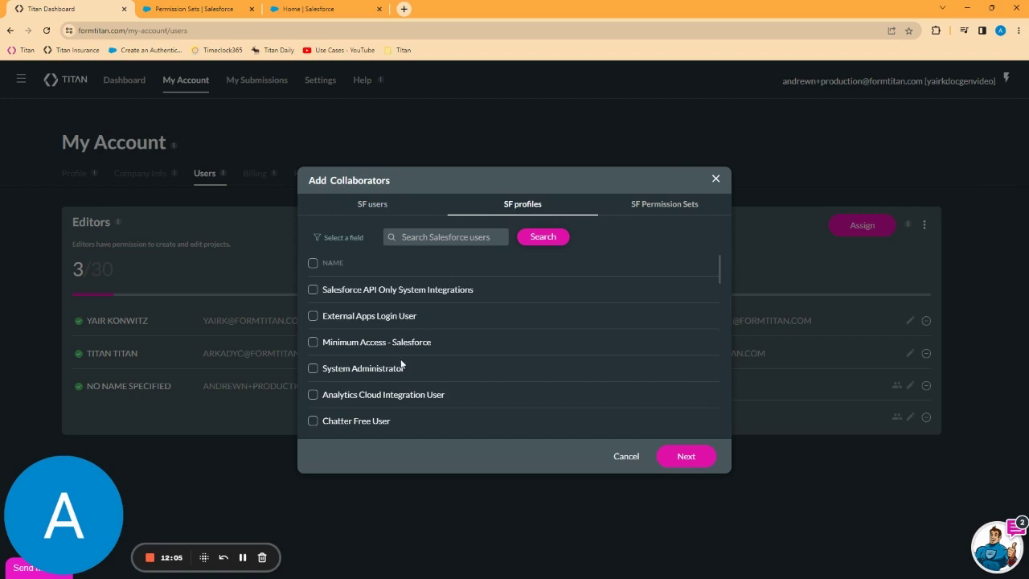
click(313, 369)
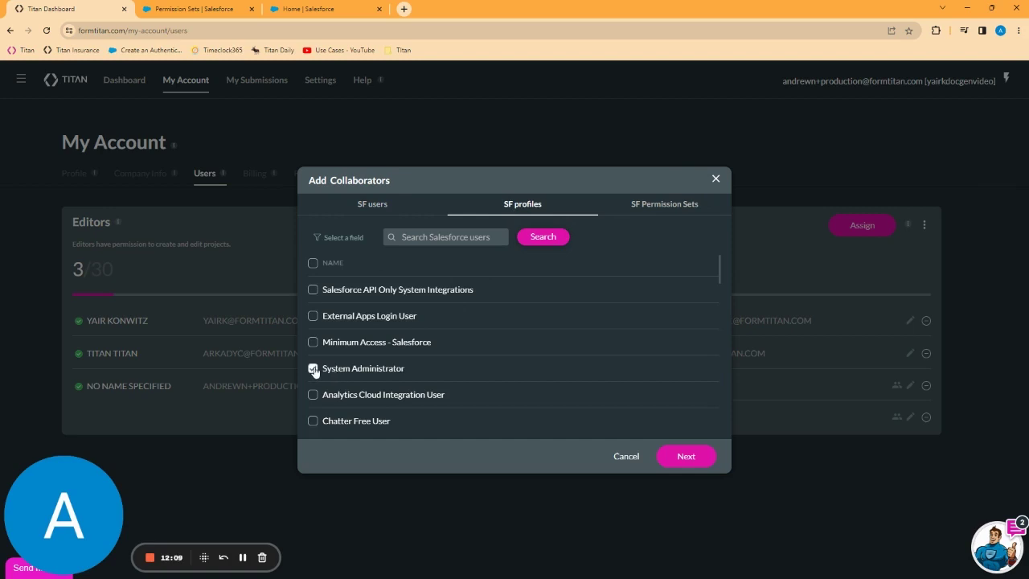
click(691, 459)
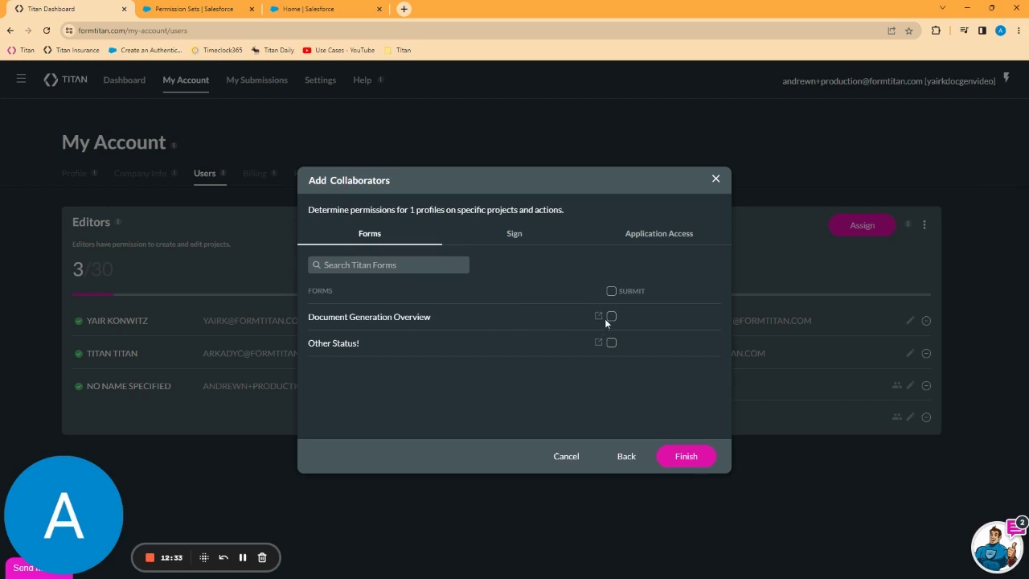
- Grant the profile Submit on all forms and Sign on Sign A Quote, then finish adding it
click(610, 292)
click(517, 238)
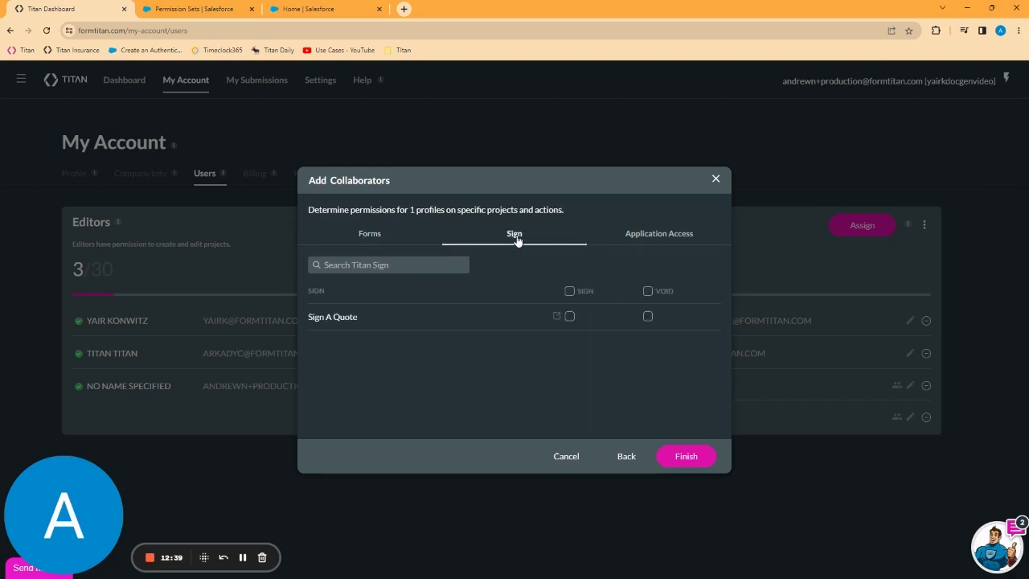
click(570, 292)
click(693, 457)
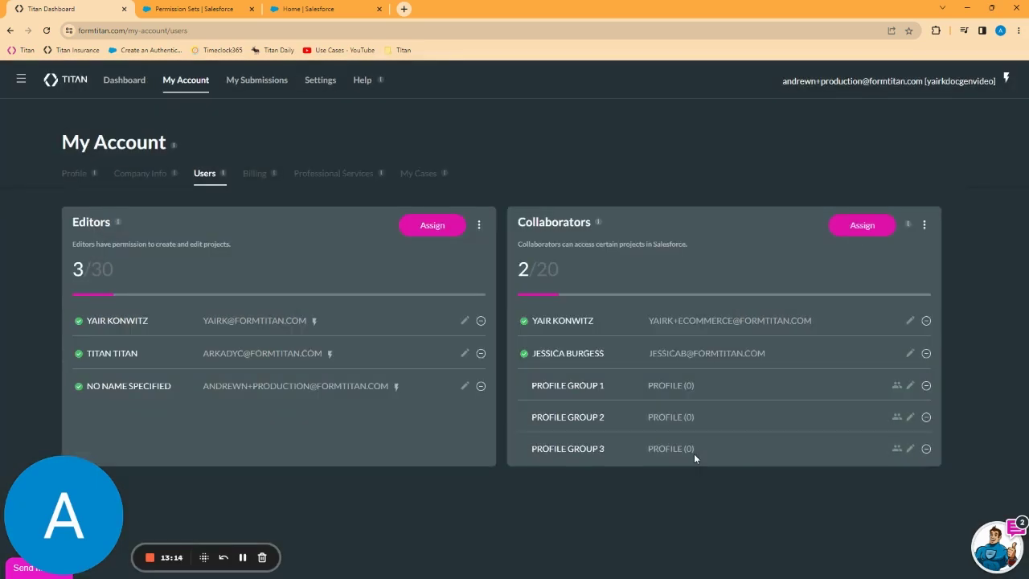